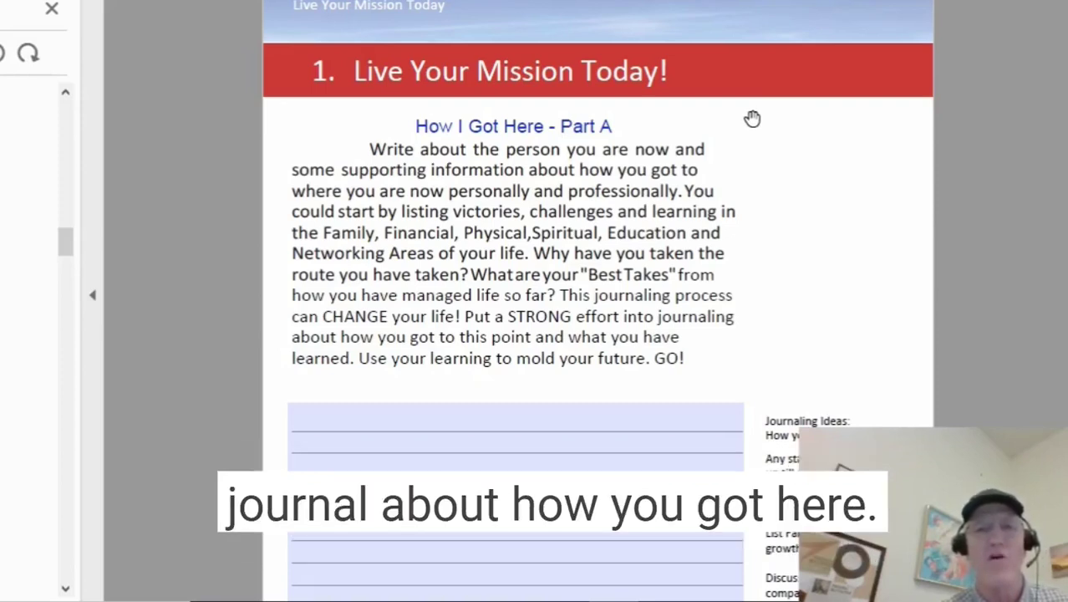
Scroll past the Part A journaling pages to the Part B My Exciting Future introduction.
scroll(751, 118, "down", 2)
scroll(748, 122, "down", 1)
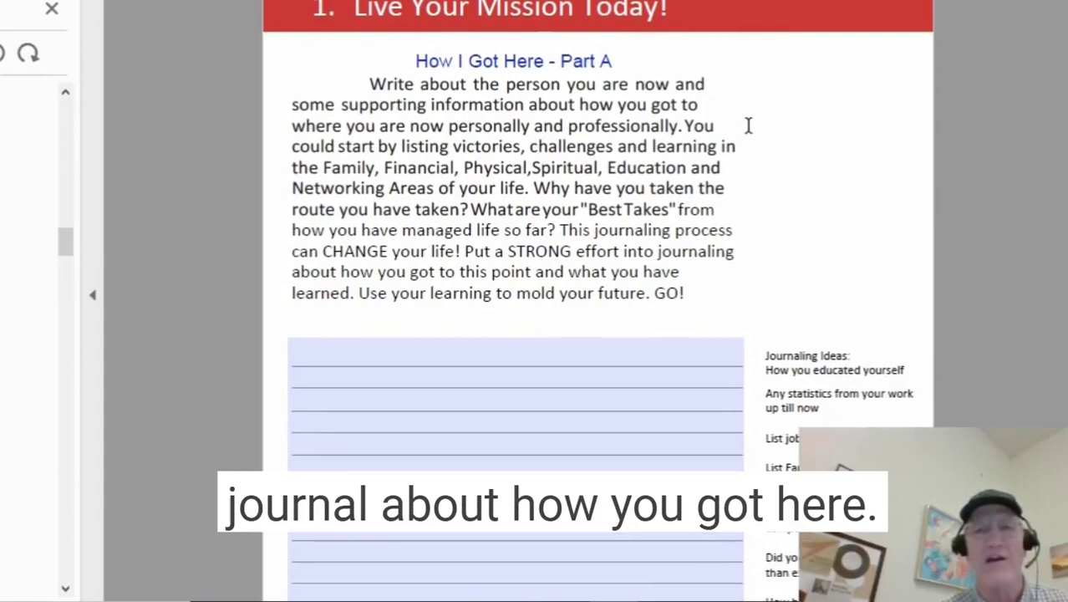
scroll(747, 123, "down", 2)
scroll(747, 123, "down", 1)
scroll(748, 124, "down", 2)
scroll(749, 125, "down", 3)
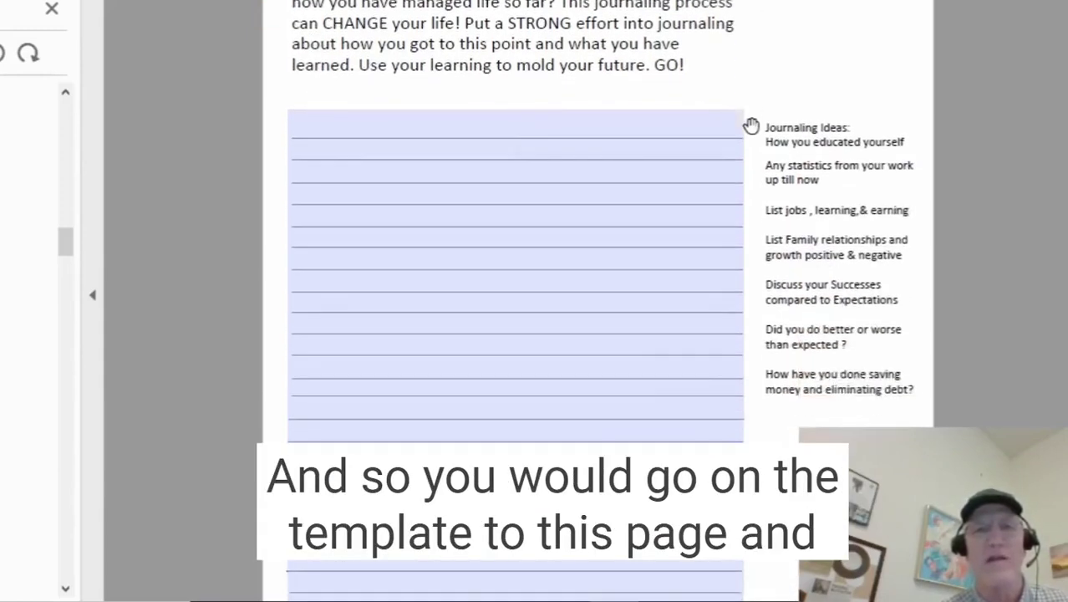
scroll(751, 125, "down", 2)
scroll(751, 126, "down", 1)
scroll(751, 125, "down", 1)
scroll(752, 126, "down", 1)
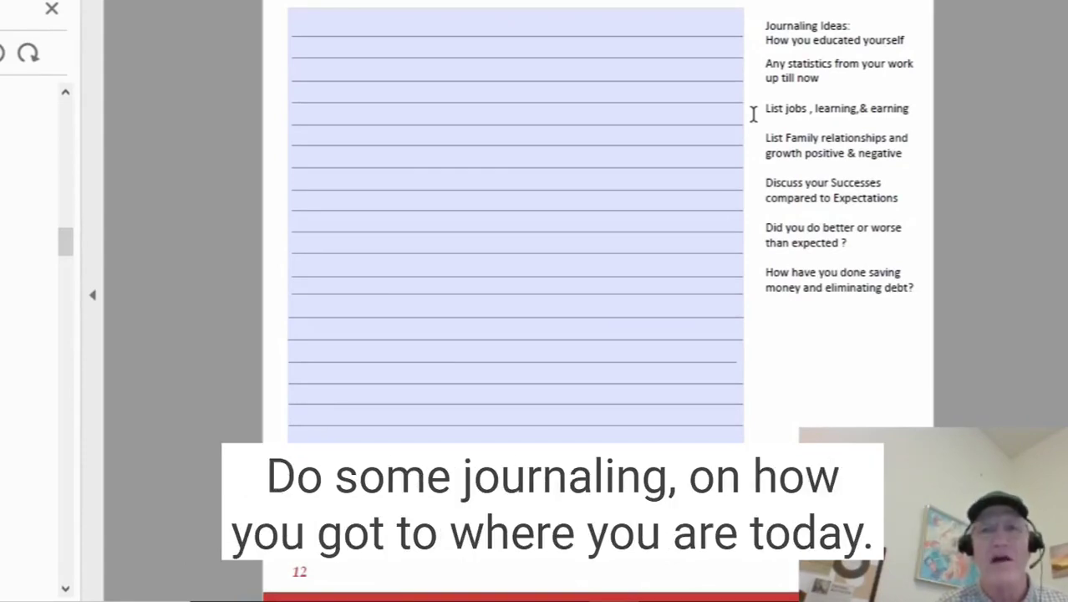
scroll(629, 108, "up", 1)
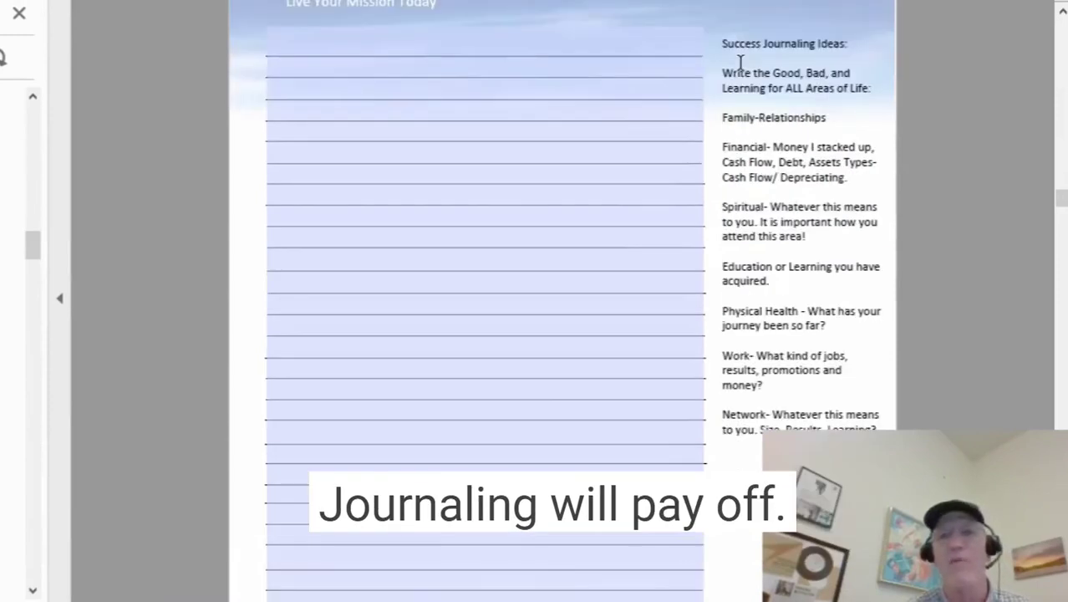
Scroll to the Part B journaling page with its Date field and 'In years' checklists.
scroll(757, 55, "down", 3)
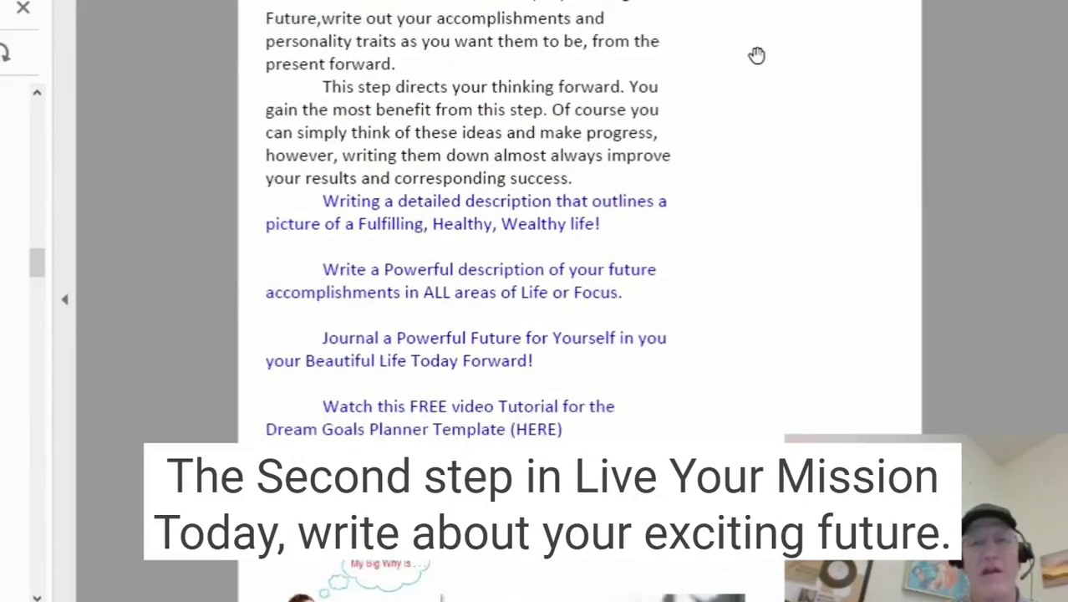
scroll(758, 56, "up", 2)
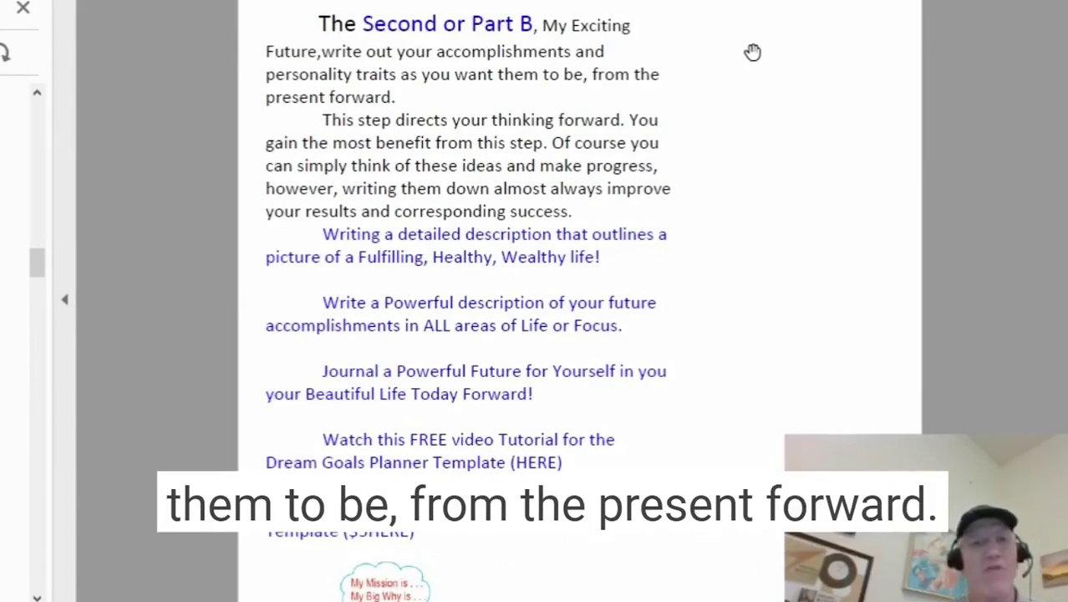
scroll(753, 53, "down", 5)
scroll(752, 51, "down", 10)
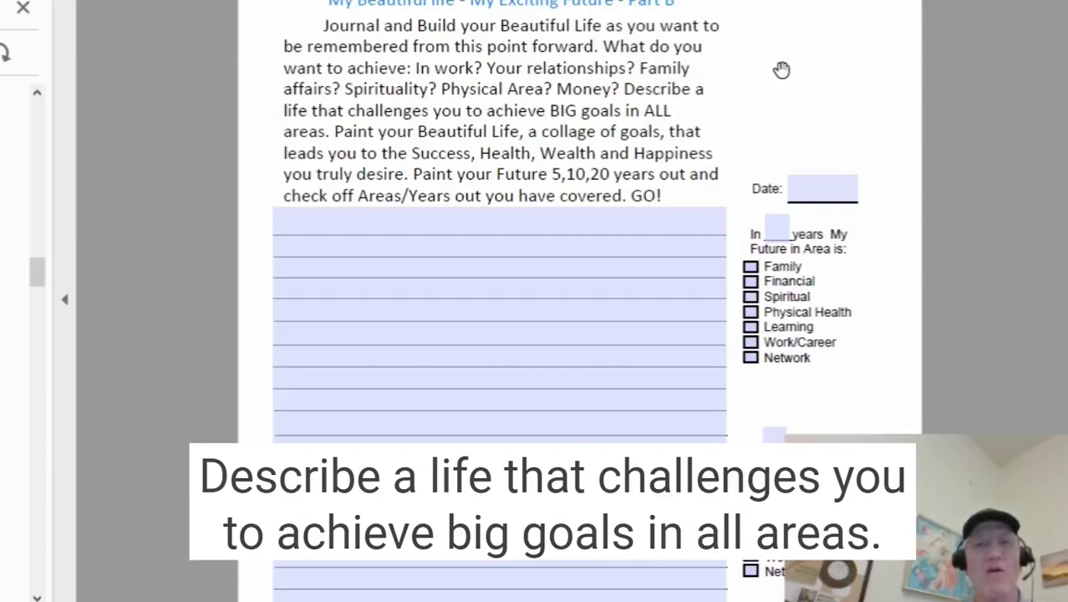
Enter 5 in the first 'In __ years' field on the Part B page.
scroll(781, 69, "down", 3)
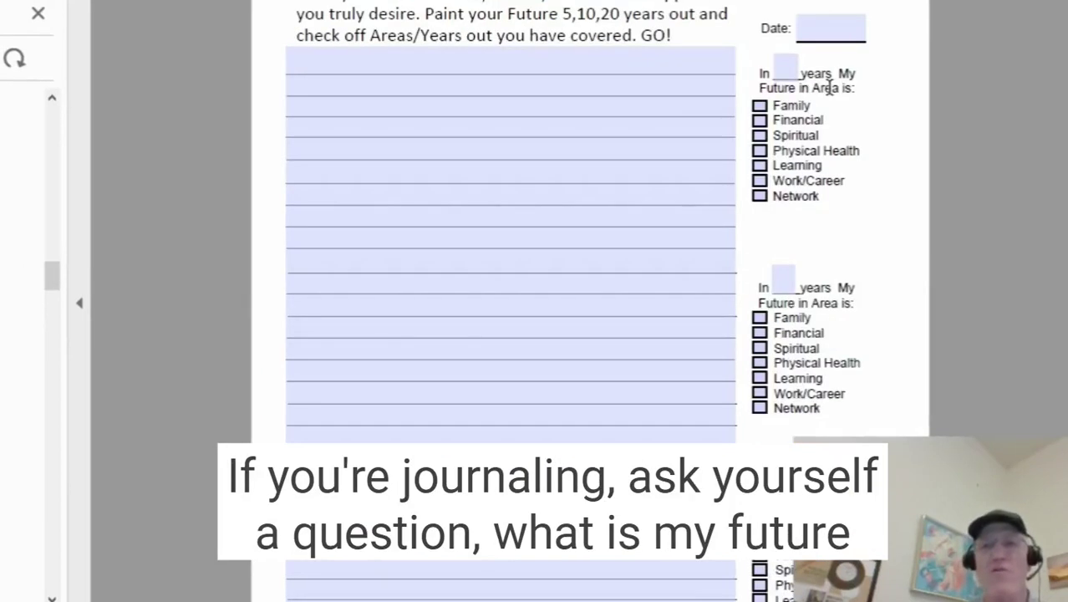
left_click(785, 67)
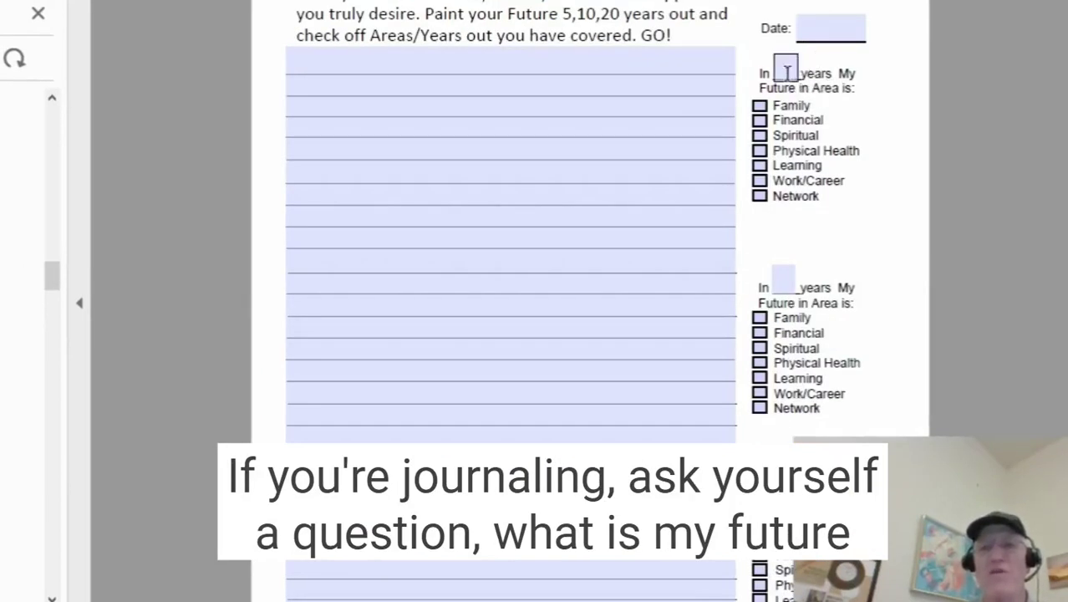
type("5")
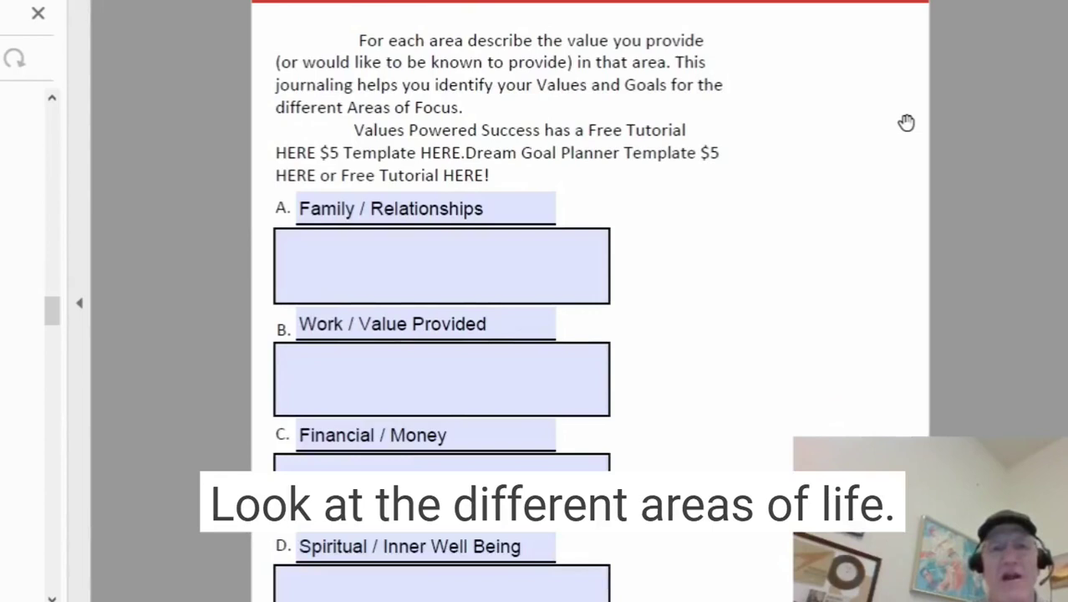
Scroll back up to the What, Who and Why mission statement copy blocks.
scroll(533, 332, "up", 1)
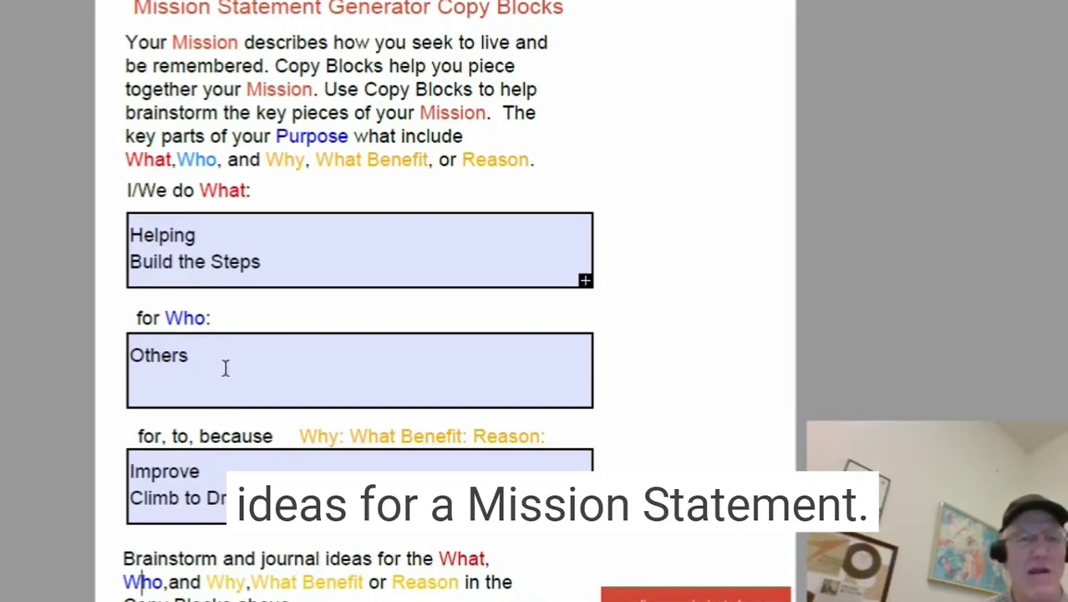
Scroll to the second Mission Statement Generator page with the Who-What-Why template.
scroll(251, 351, "down", 5)
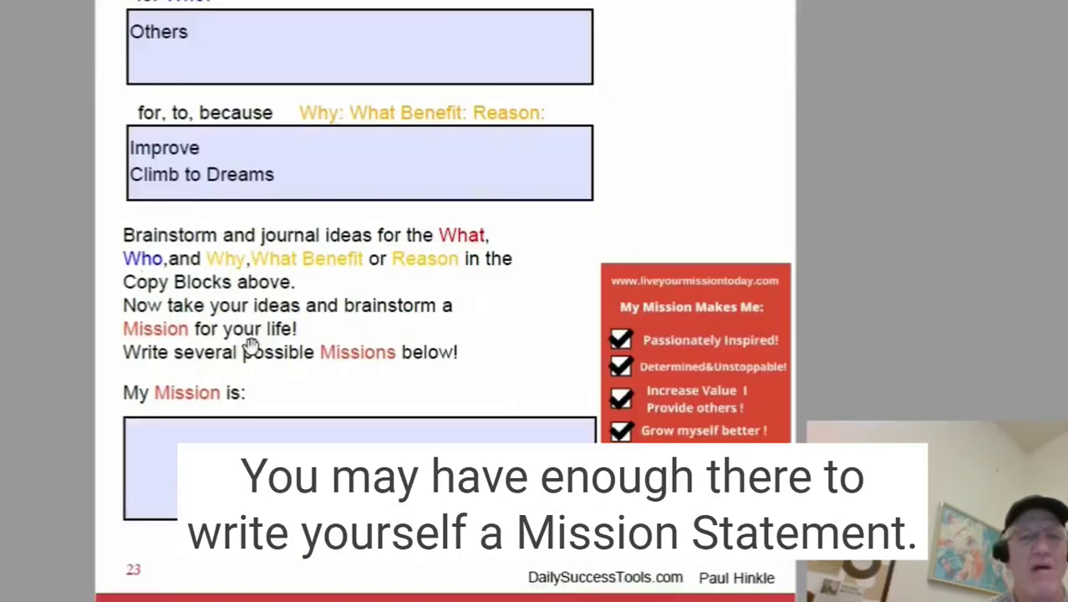
scroll(250, 349, "up", 1)
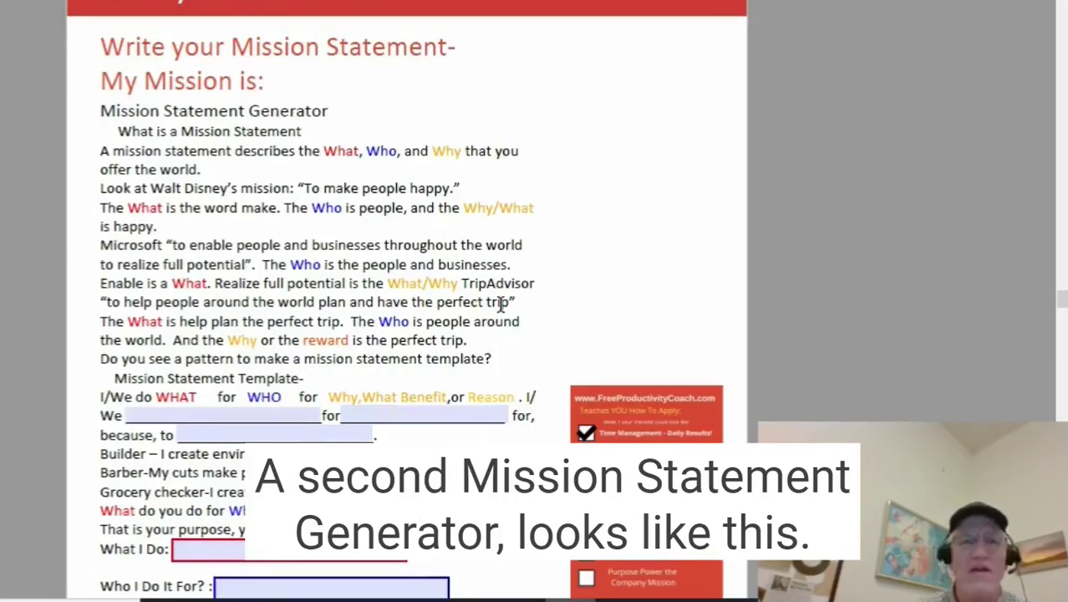
Scroll past the mission statement form to step 4, Visualize To Actualize, with its focus-area boxes.
scroll(552, 303, "down", 1)
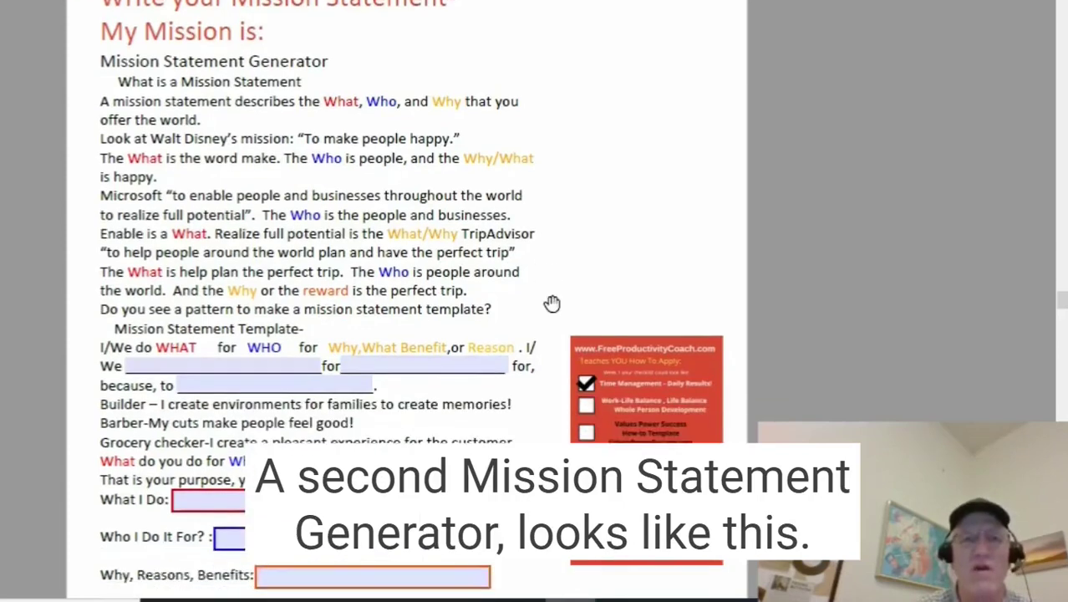
scroll(552, 303, "down", 1)
scroll(551, 304, "down", 1)
scroll(551, 304, "down", 3)
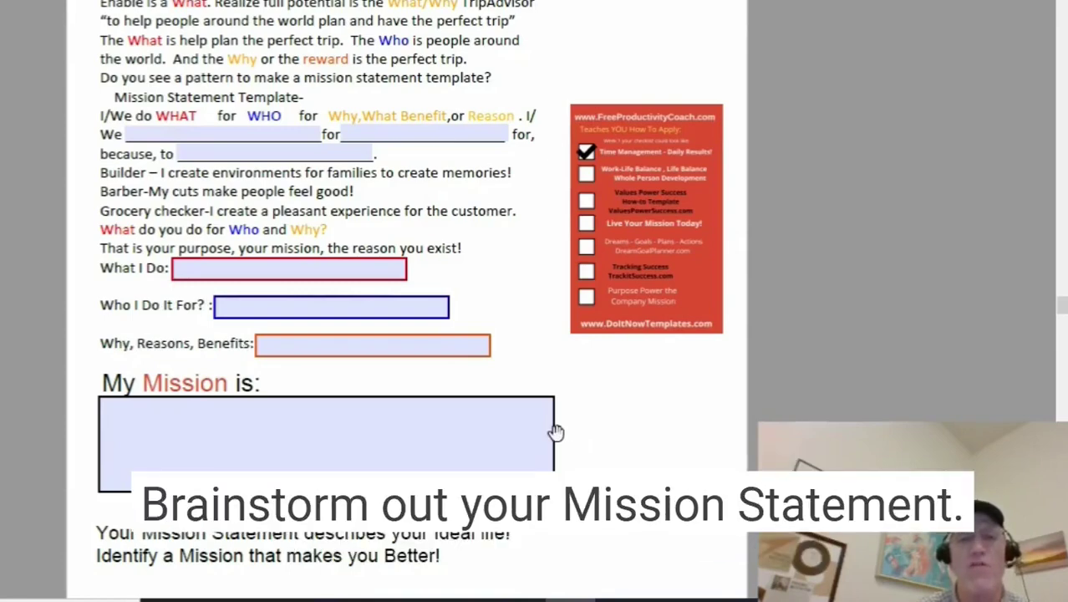
scroll(555, 432, "down", 1)
scroll(555, 432, "down", 1)
scroll(559, 431, "down", 5)
scroll(563, 430, "up", 5)
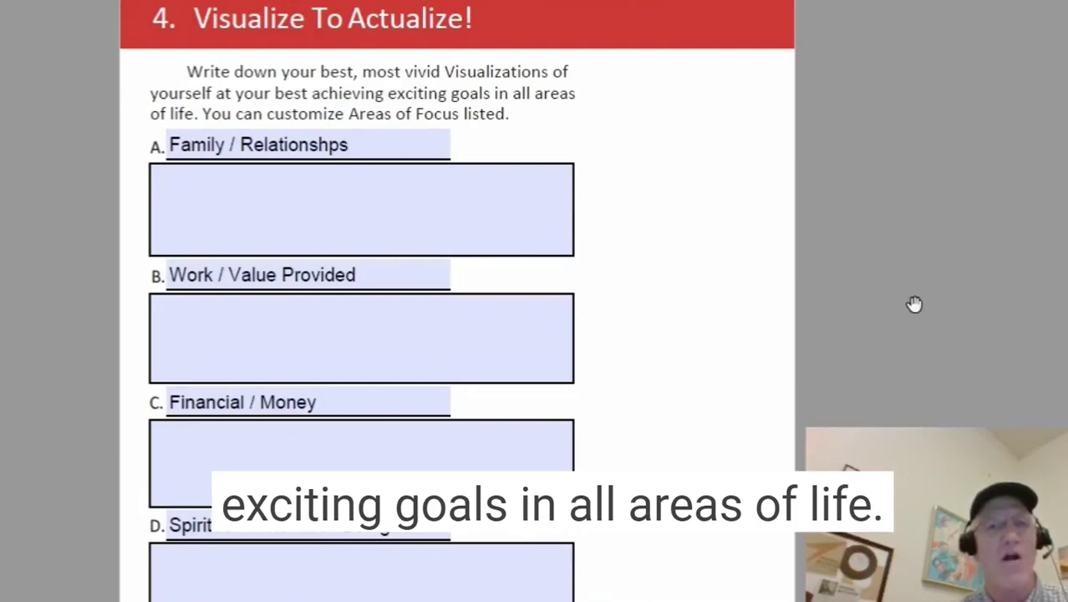
Scroll through focus areas A–F to the step 5 daily To-Do page.
scroll(744, 238, "down", 1)
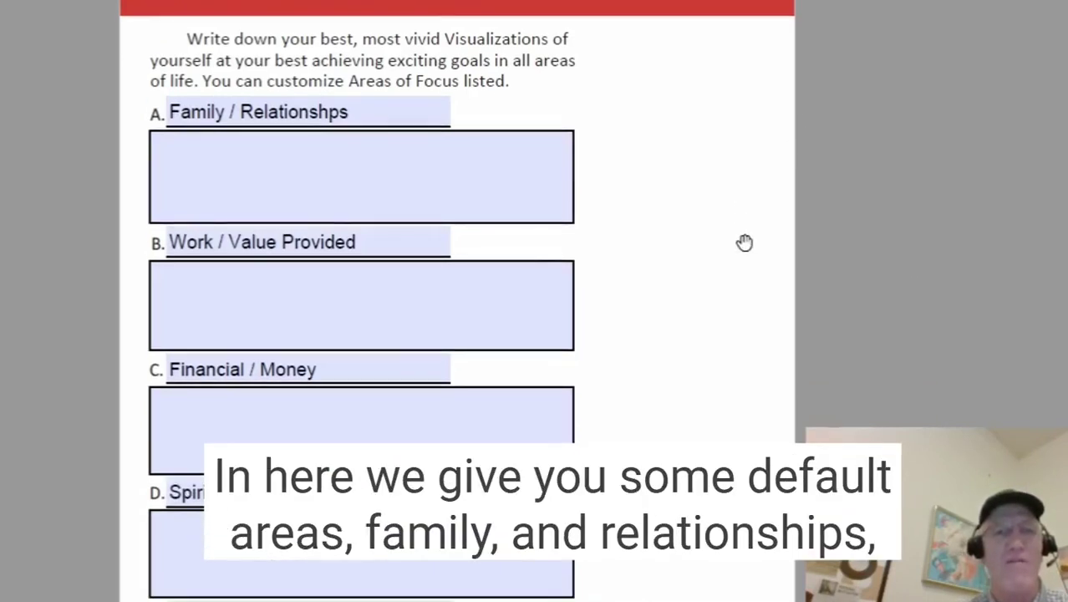
scroll(746, 240, "down", 1)
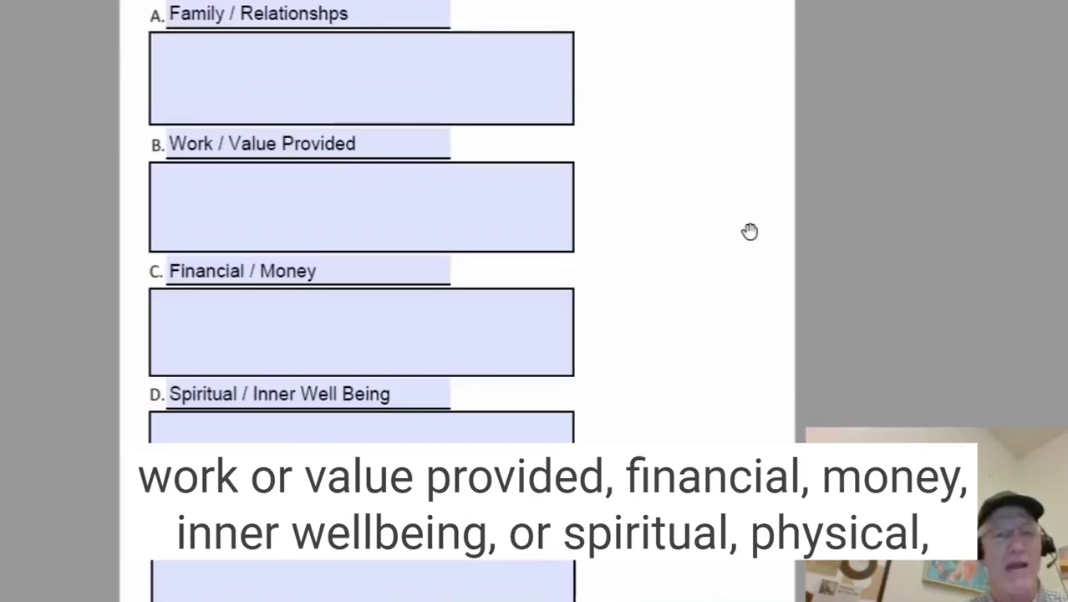
scroll(749, 231, "down", 1)
scroll(749, 230, "down", 1)
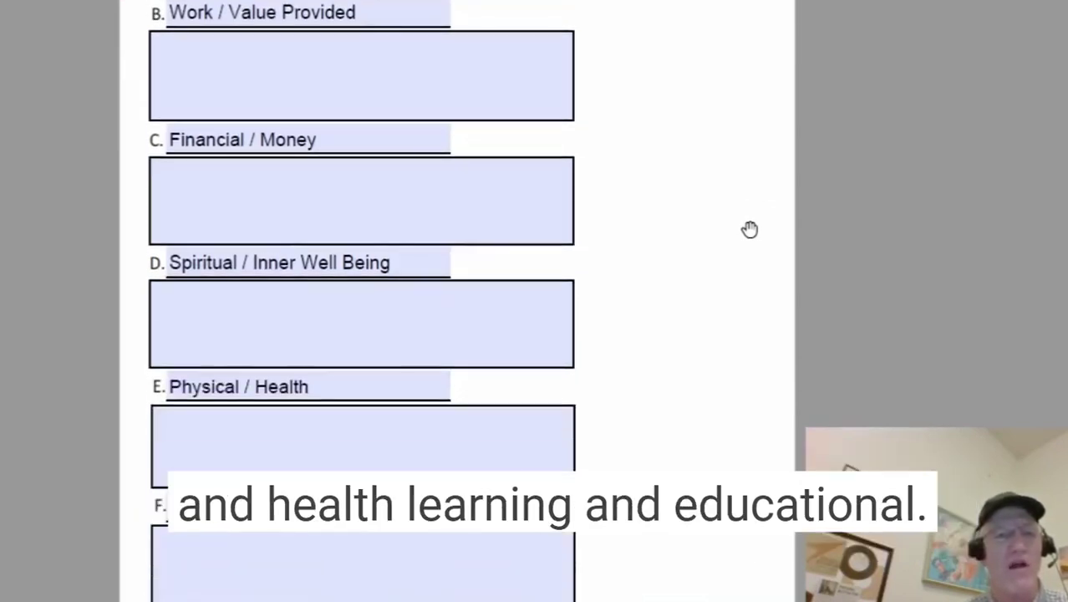
scroll(747, 228, "down", 1)
scroll(749, 228, "up", 1)
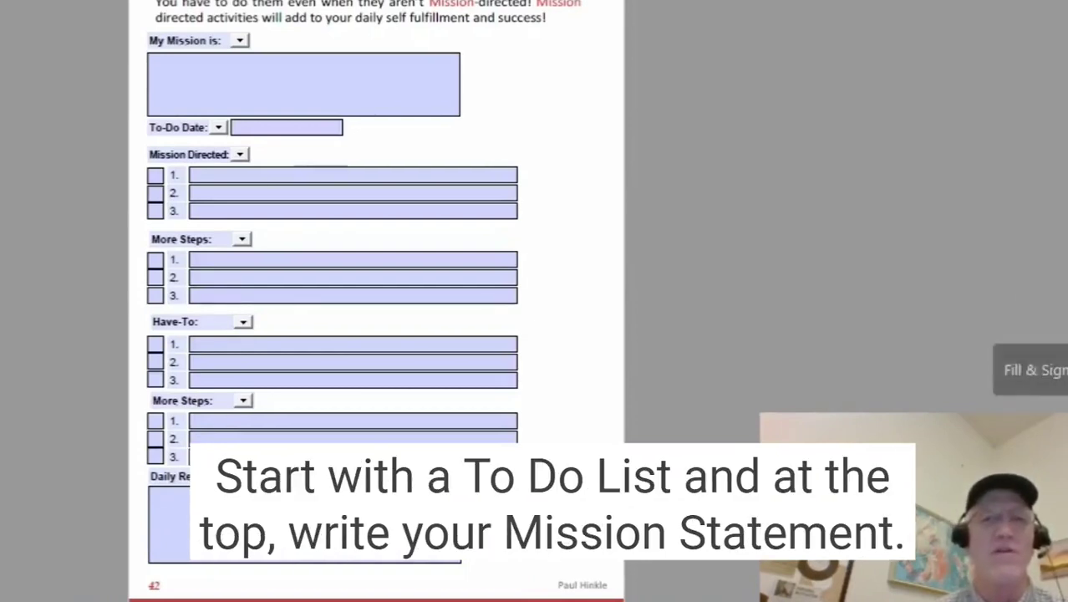
Enter 'Helping Others Improve' as My Mission and leave the first Mission Directed item blank.
left_click(193, 66)
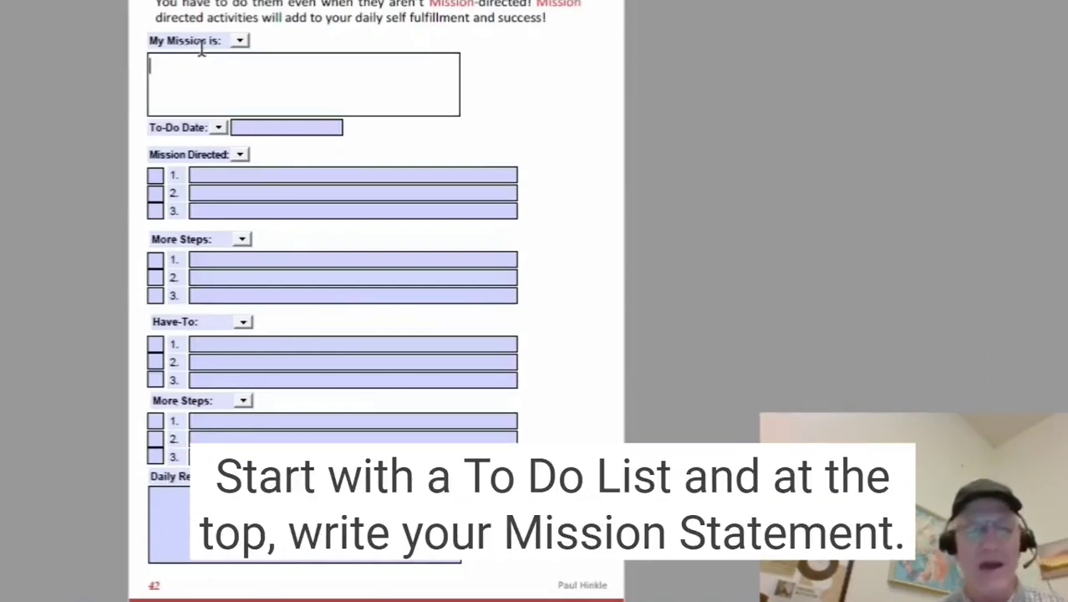
type("Helping Others Improve")
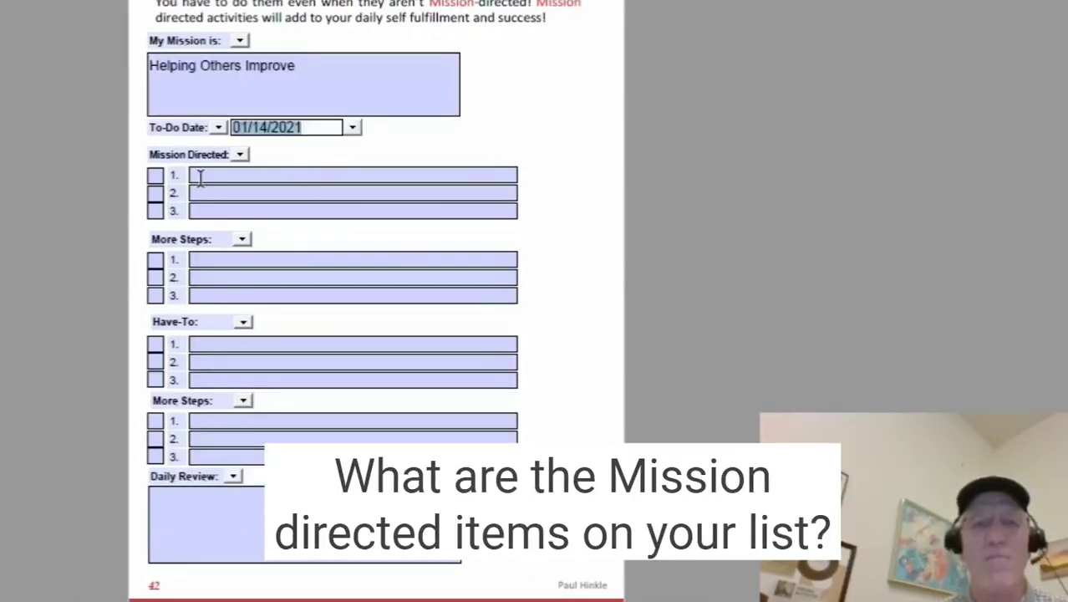
left_click(197, 175)
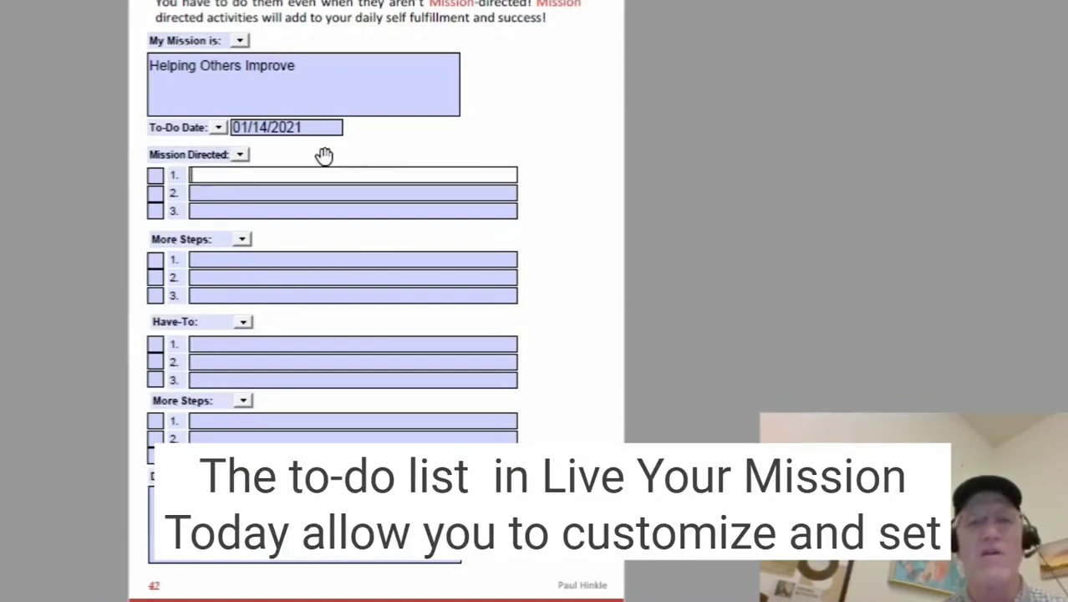
left_click(554, 251)
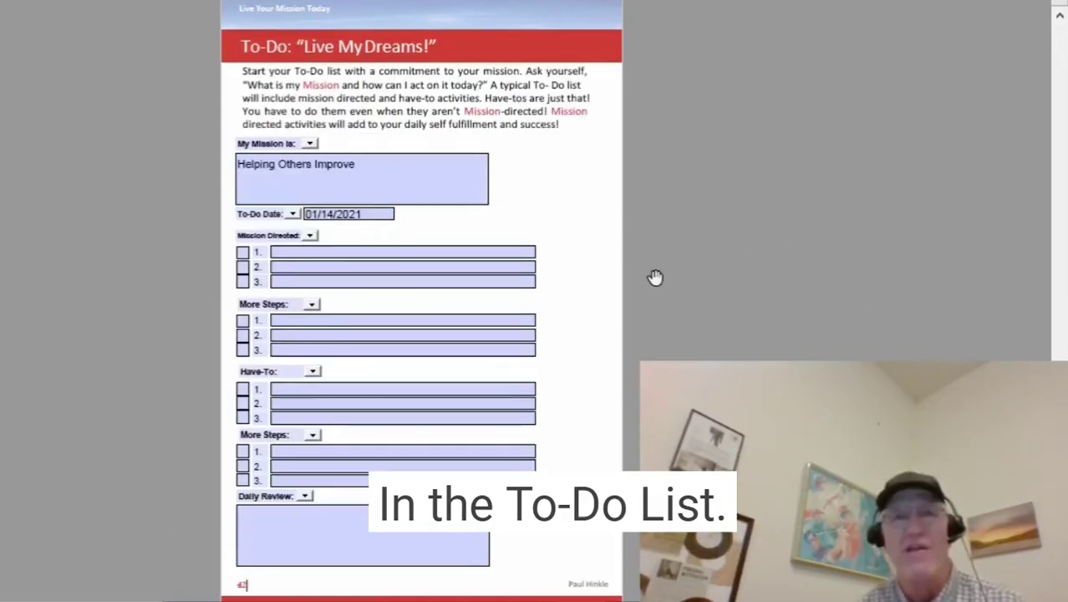
Scroll up to the 30-row To-Do List page.
scroll(655, 277, "up", 2)
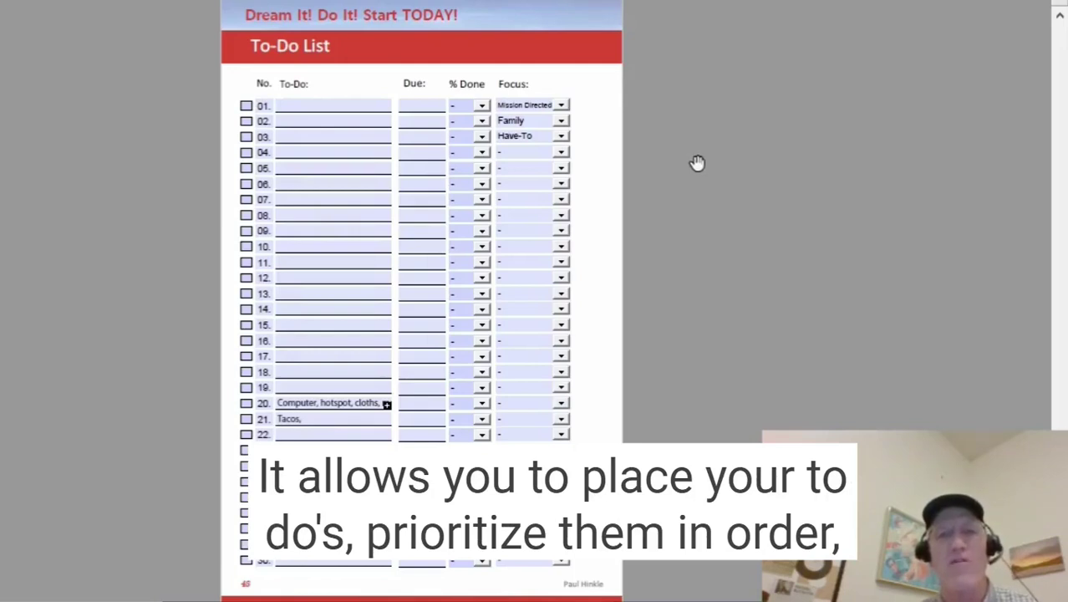
Give To-Do item 01 a 1/14/21 due date and mark it 80% done.
left_click(441, 105)
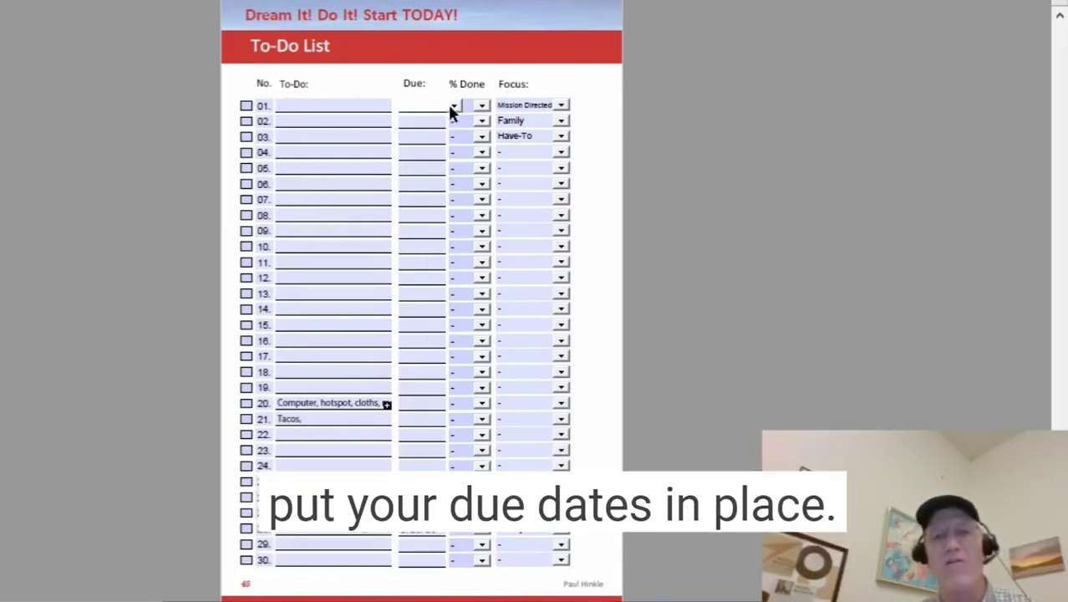
type("1/14/21")
left_click(484, 112)
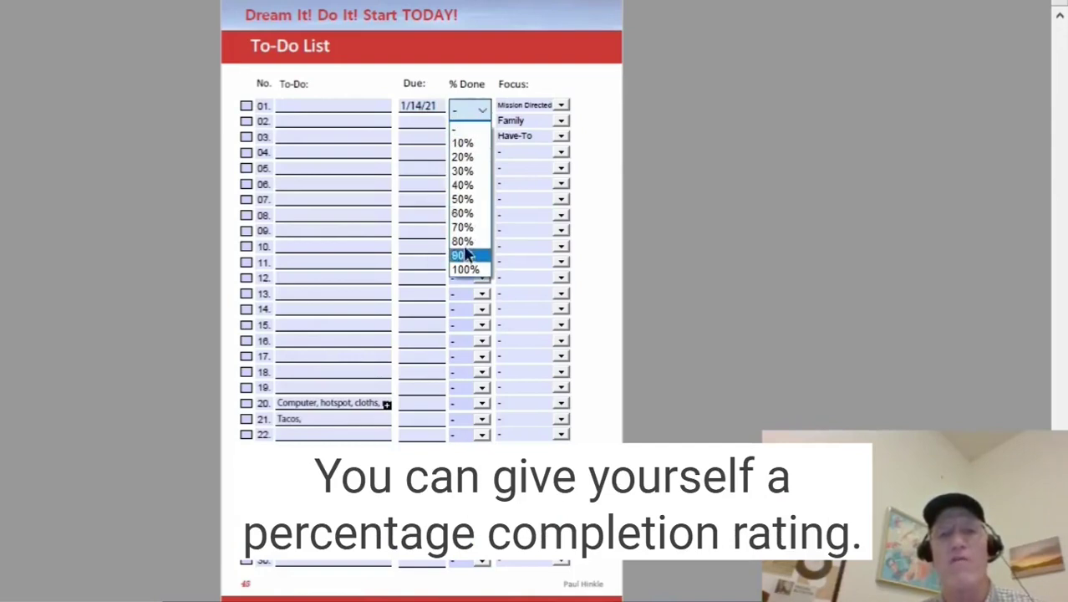
left_click(468, 248)
Keep item 01's focus as Mission Directed, then select item 27's priority number.
left_click(546, 60)
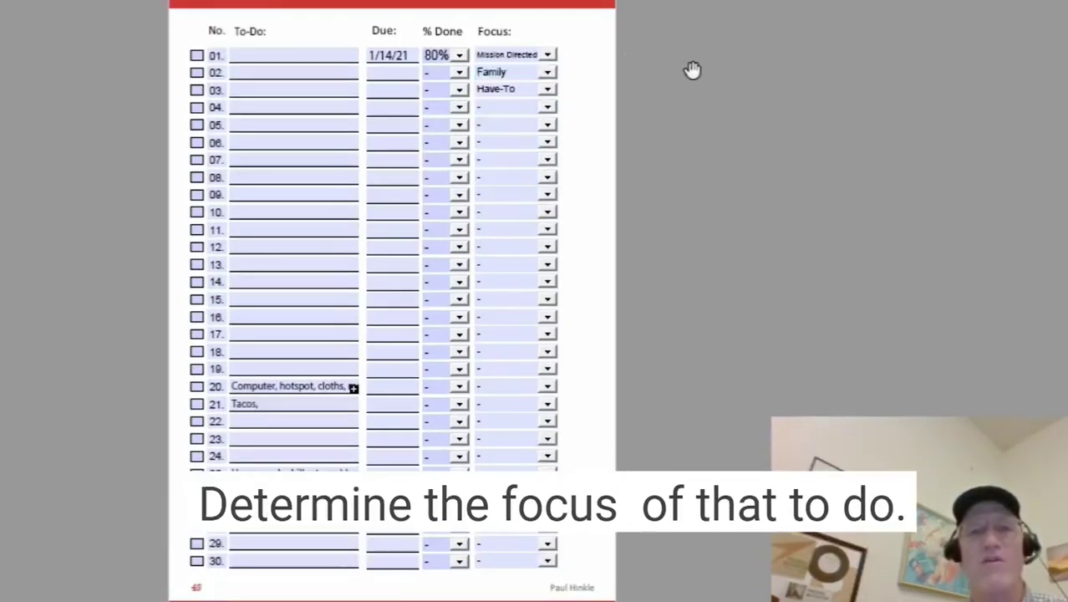
left_click(525, 70)
left_click(528, 94)
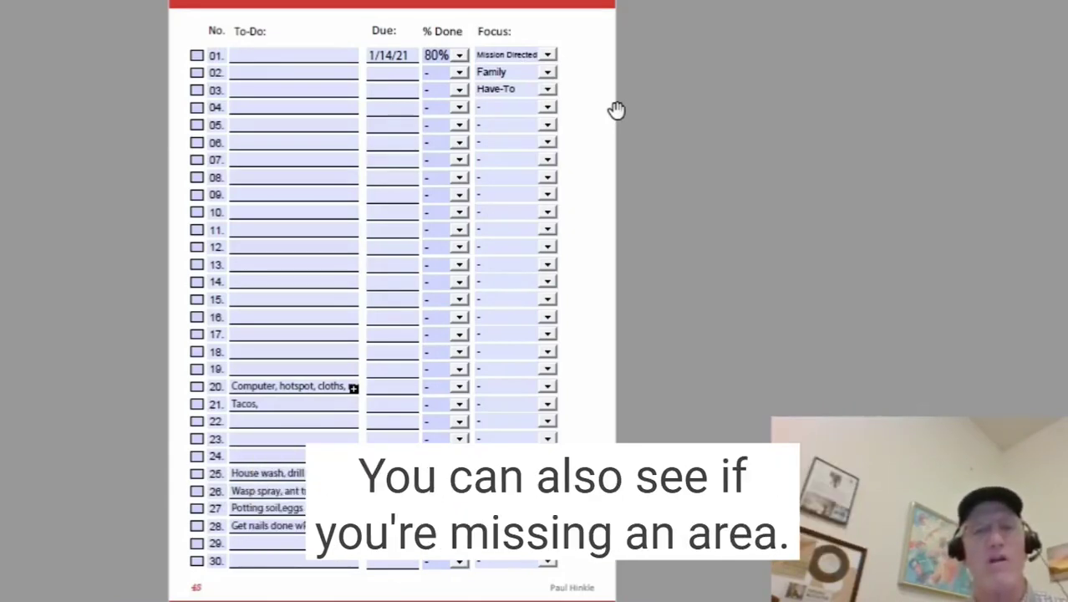
left_click(210, 506)
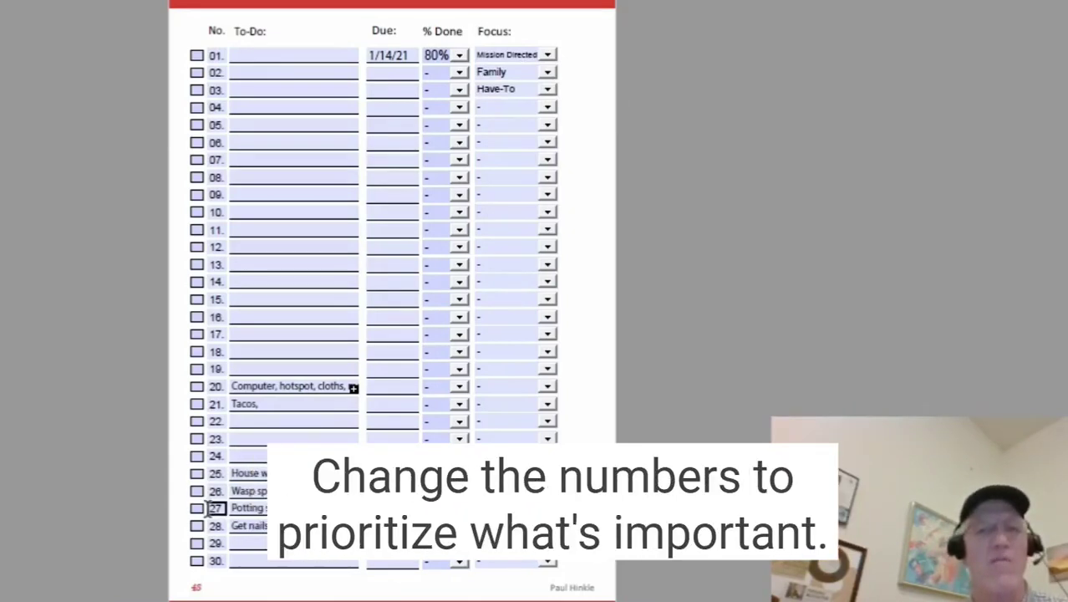